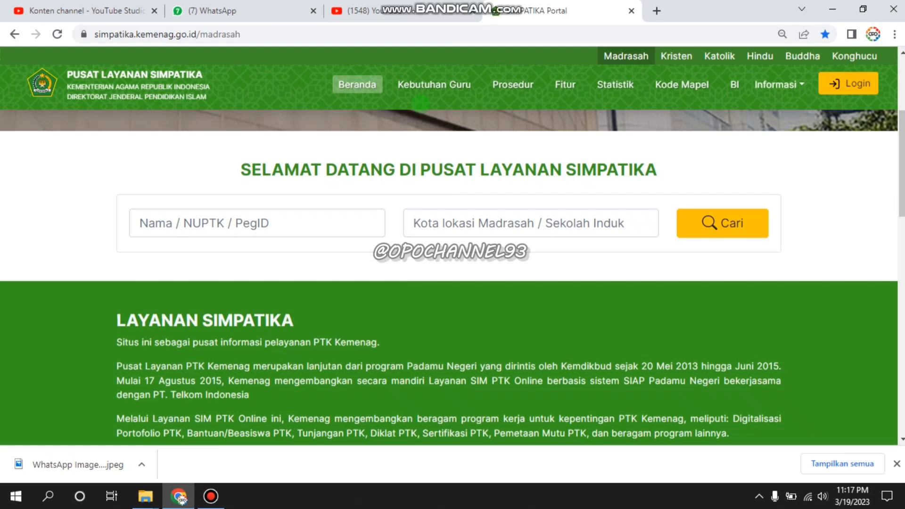
# Log in to SIMPATIKA through the PTK login with the account credentials already filled in
pyautogui.click(850, 84)
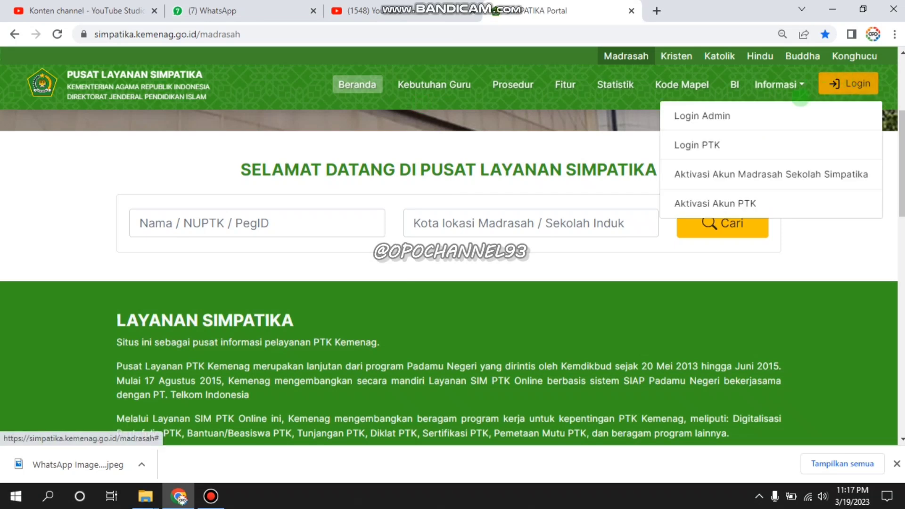
pyautogui.click(712, 141)
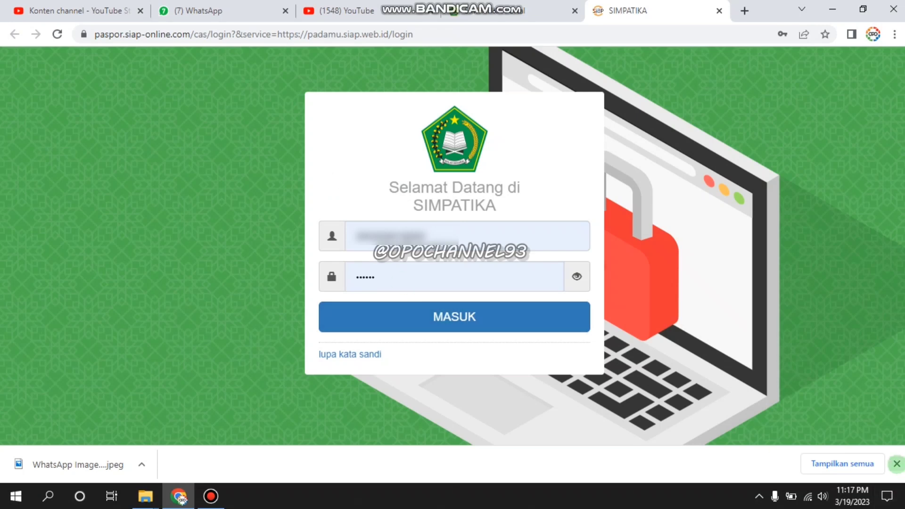
pyautogui.click(505, 319)
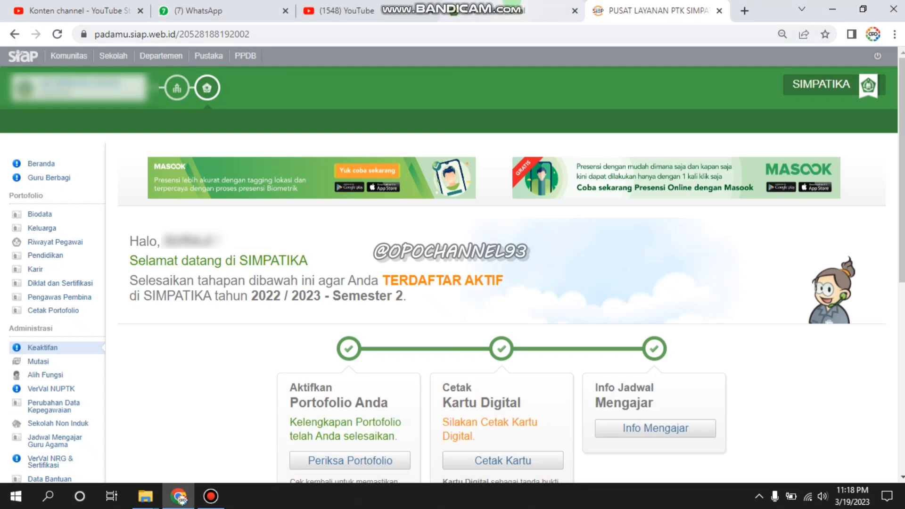
# Start a new PPG application (Ajukan PPG) in the PPG dalam Jabatan section
pyautogui.scroll(-3, 96, 240)
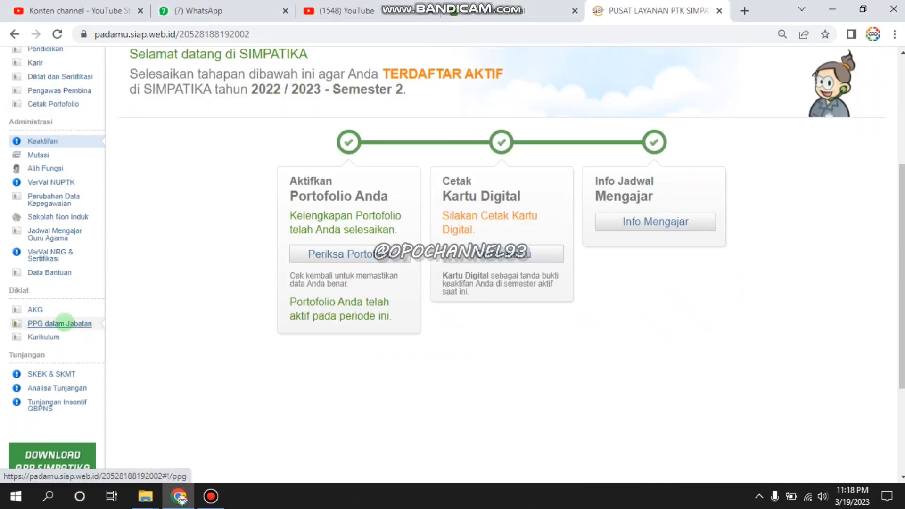
pyautogui.click(64, 323)
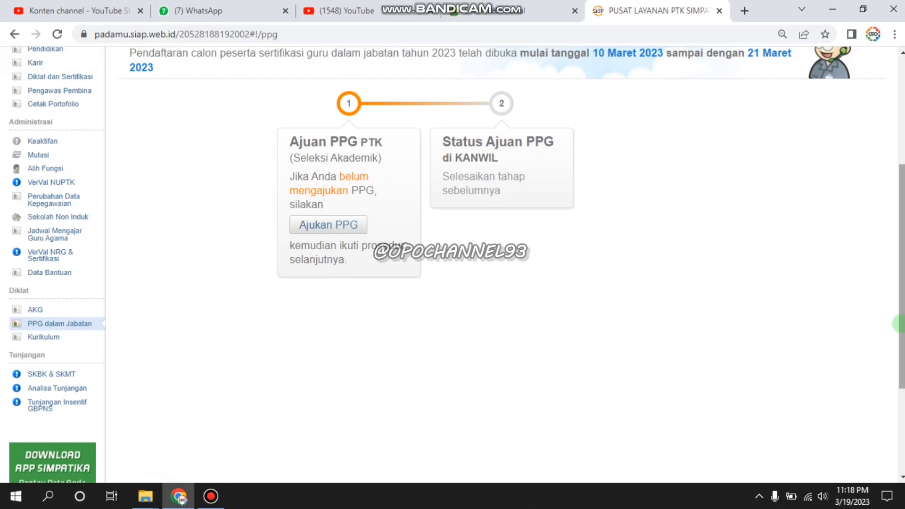
pyautogui.moveTo(897, 324); pyautogui.dragTo(898, 319)
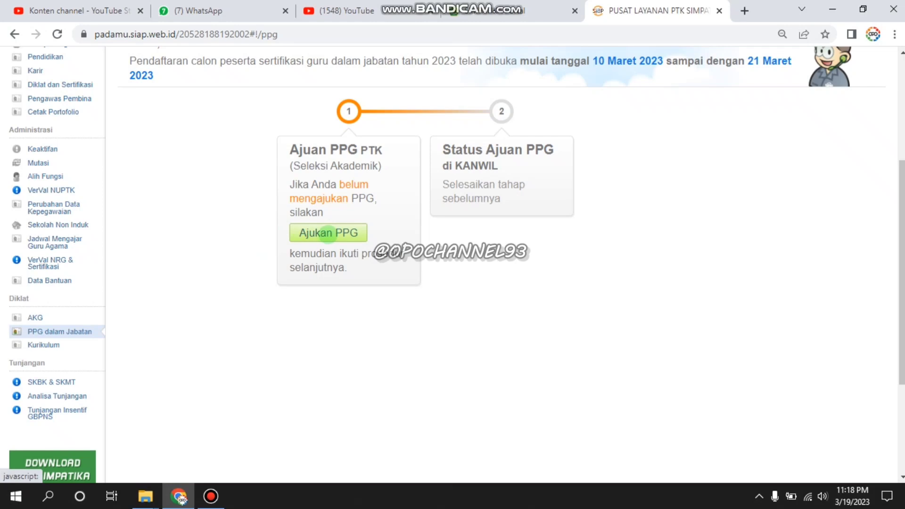
pyautogui.click(328, 233)
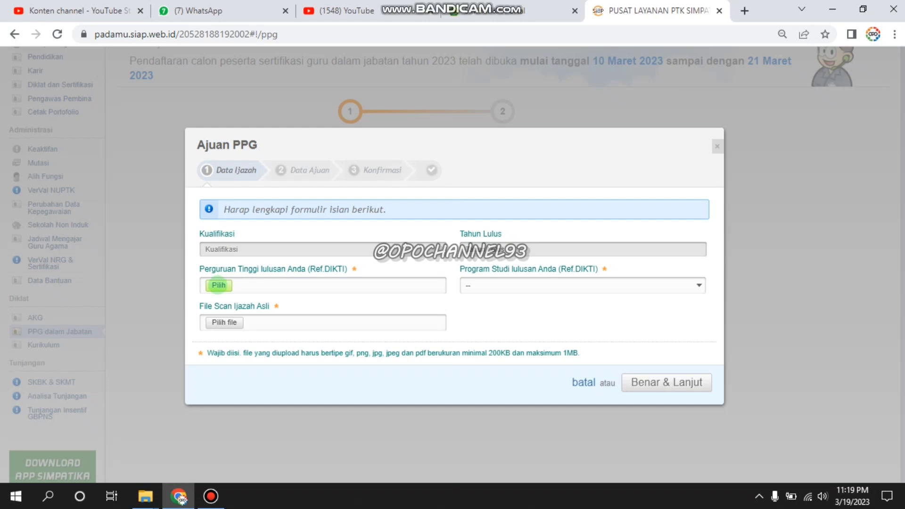
# Search for and select the graduating institution, and set its DIKTI-referenced study program to Pendidikan Agama Islam (S1)
pyautogui.click(217, 285)
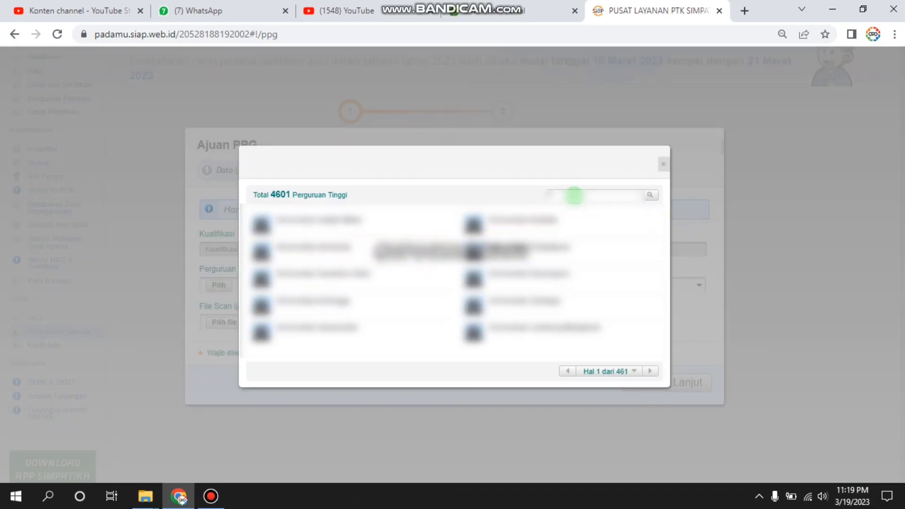
pyautogui.write('universitas')
pyautogui.press('Return')
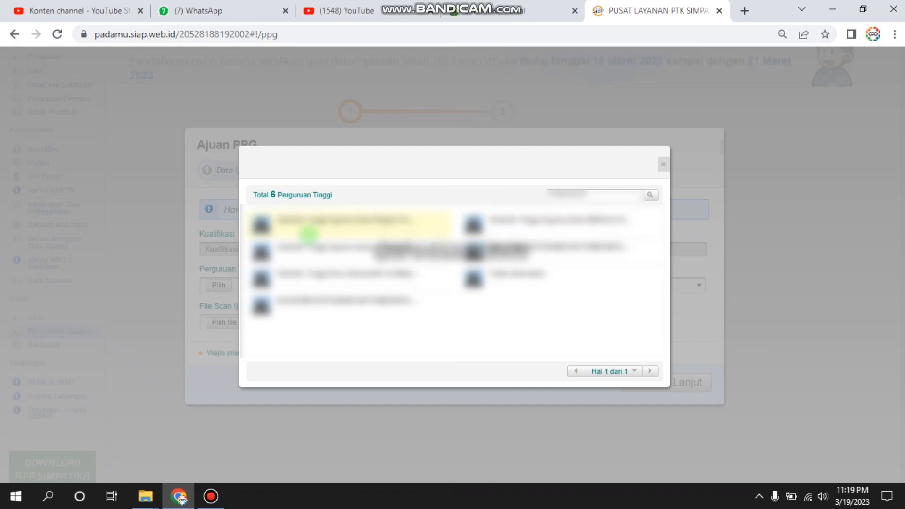
pyautogui.click(304, 233)
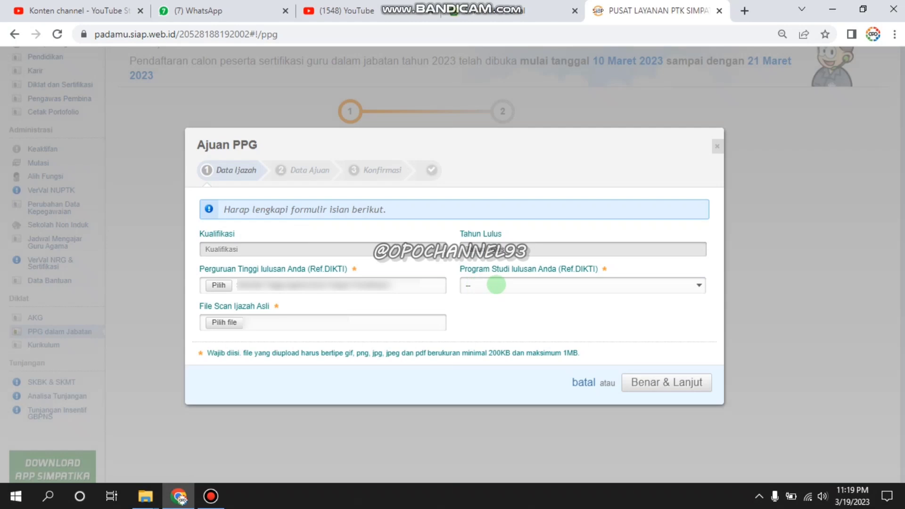
pyautogui.click(496, 284)
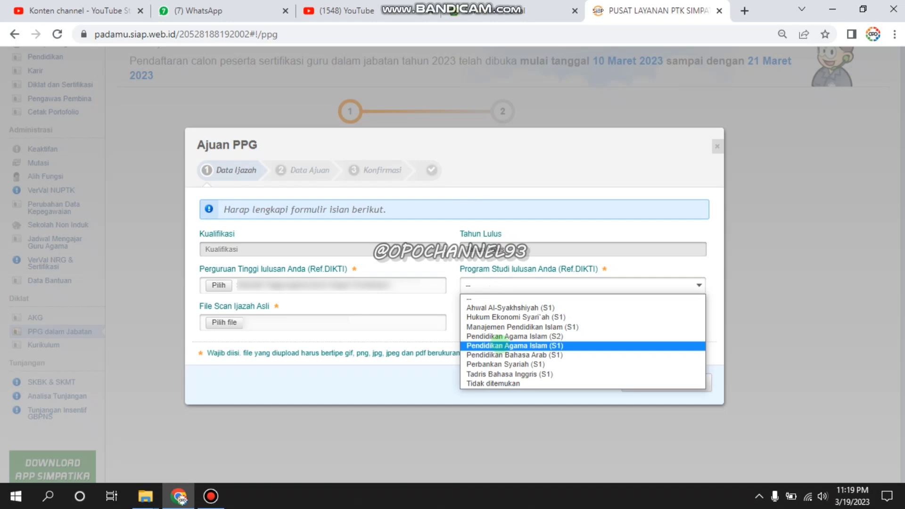
pyautogui.click(496, 345)
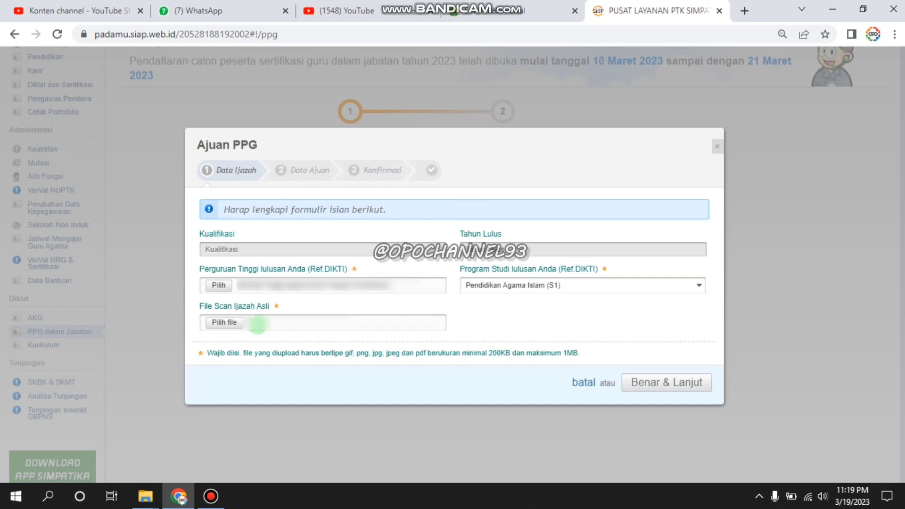
# Attach the original diploma scan from D:\DATA C\DOWNLOADS and confirm the Data Ijazah stage to continue to Data Ajuan
pyautogui.click(236, 322)
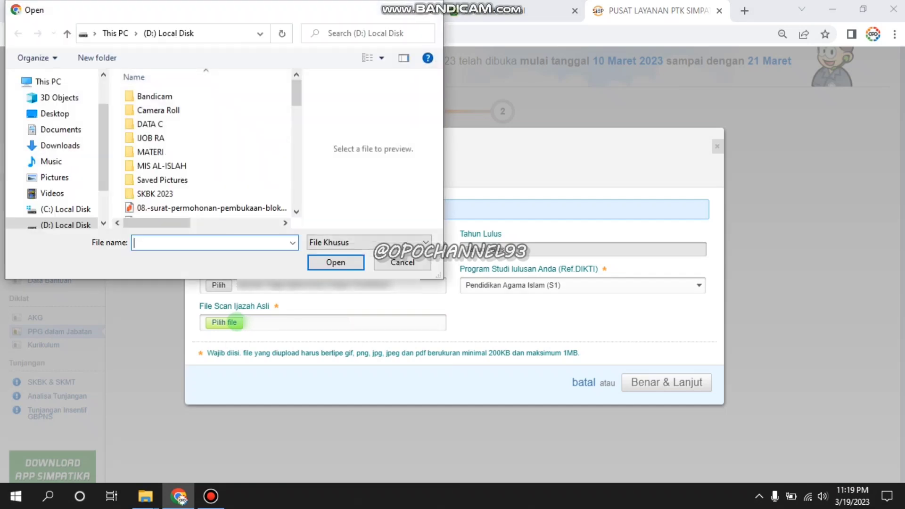
pyautogui.doubleClick(227, 122)
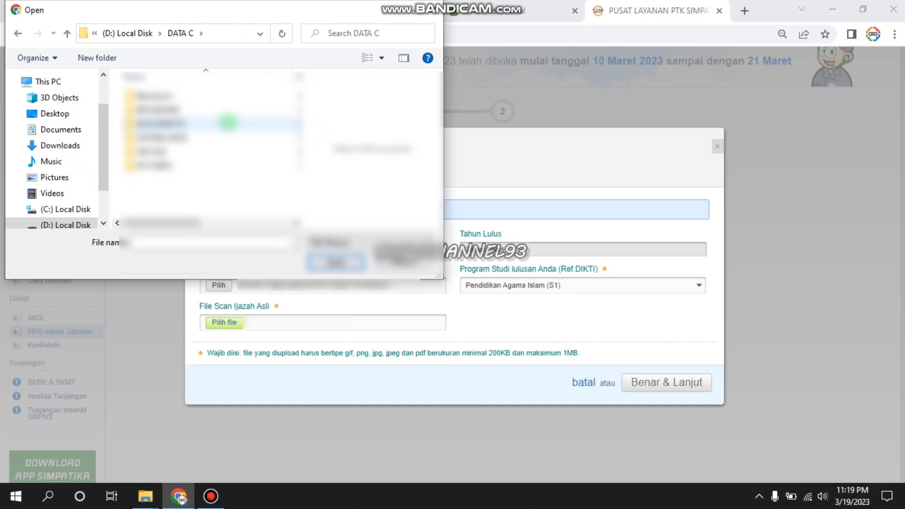
pyautogui.doubleClick(222, 126)
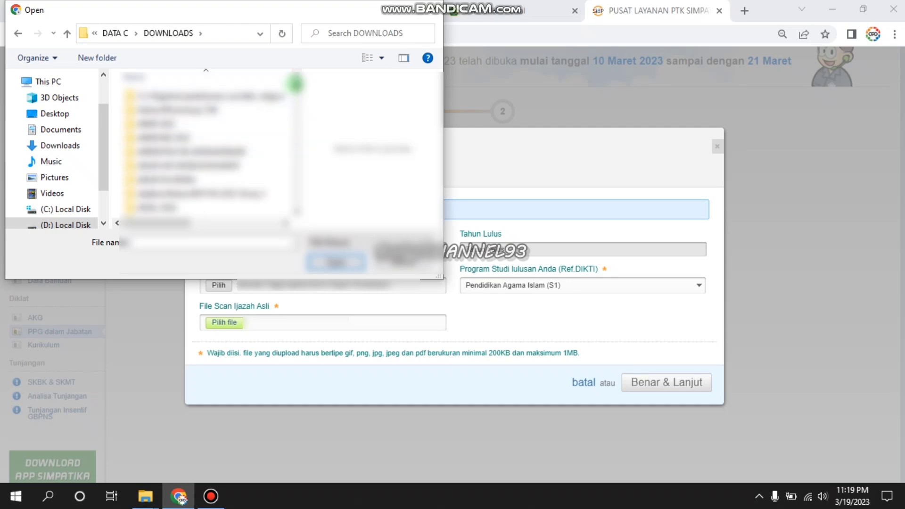
pyautogui.moveTo(296, 83); pyautogui.dragTo(297, 145)
pyautogui.click(208, 177)
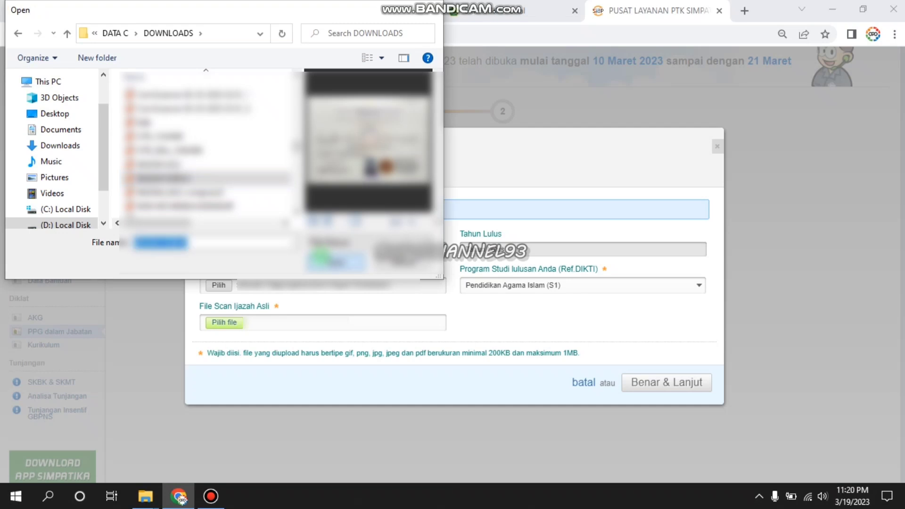
pyautogui.click(323, 259)
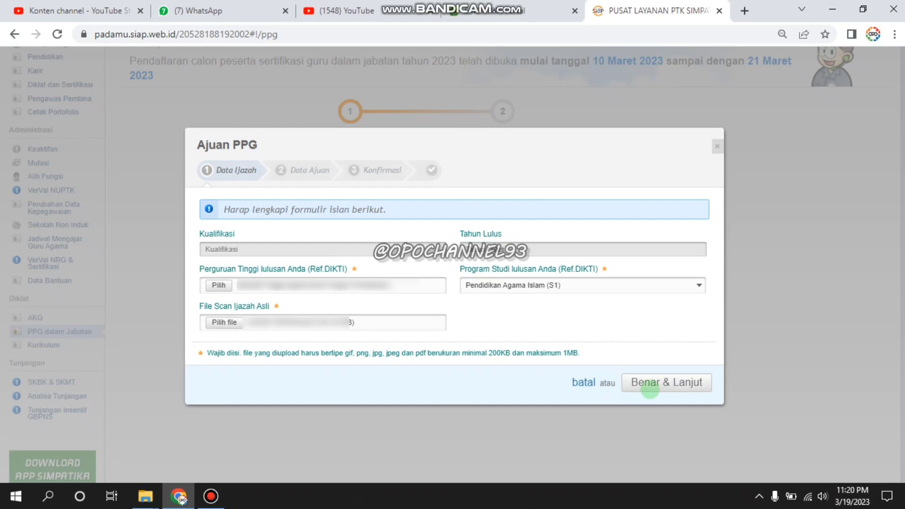
pyautogui.click(668, 381)
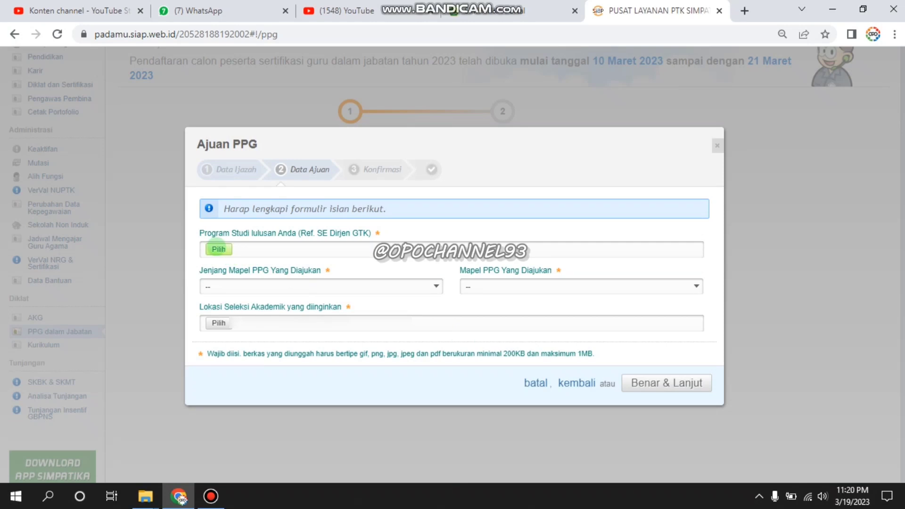
# Search for PENDIDIKAN AGAMA ISLAM and select Pendidikan Agama Islam (PAI) as the study program under Ref. SE Dirjen GTK
pyautogui.click(217, 247)
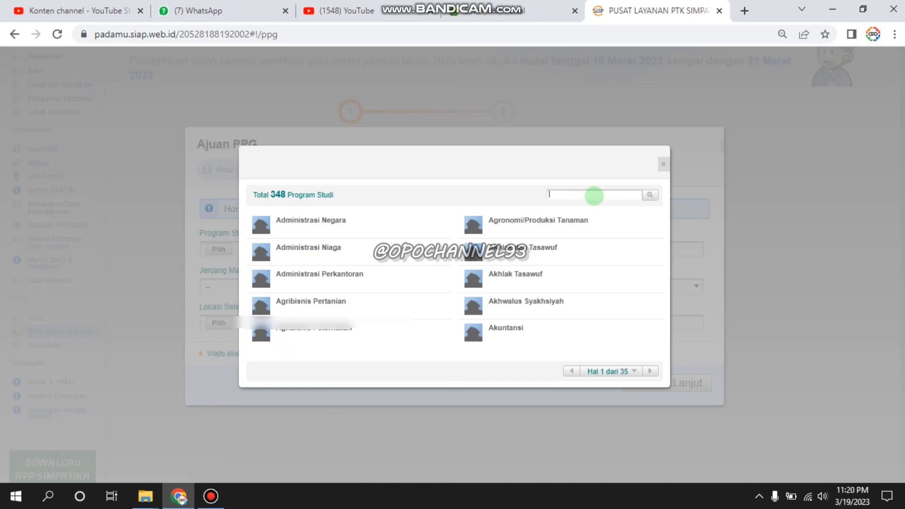
pyautogui.write('PA')
pyautogui.write('NDIDIKAN')
pyautogui.write(' AGAMA')
pyautogui.write(' ISLAM')
pyautogui.press('Return')
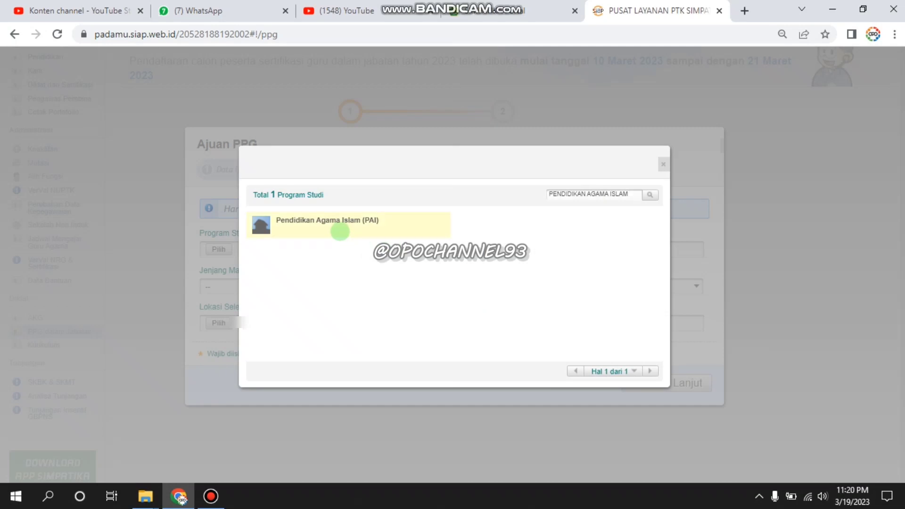
pyautogui.click(340, 231)
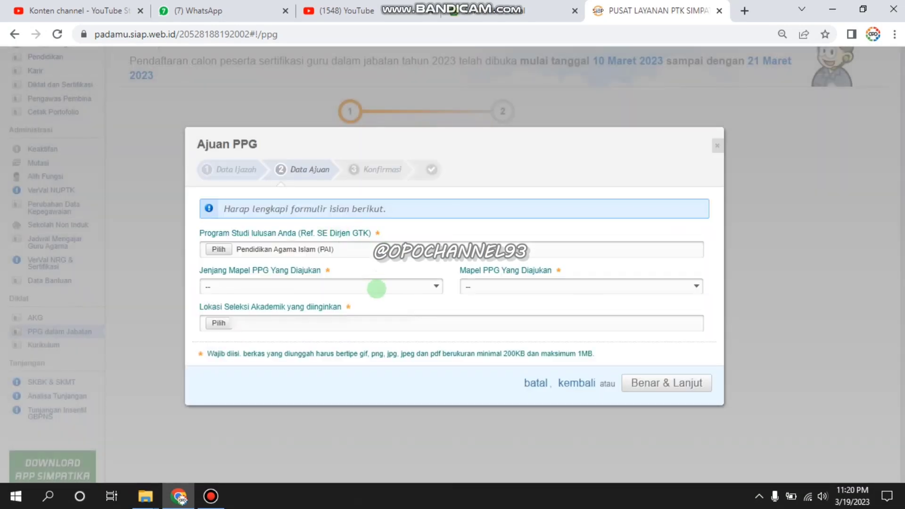
# Set the proposed PPG subject level to MI and the proposed PPG subject to Akidah Akhlak
pyautogui.click(377, 288)
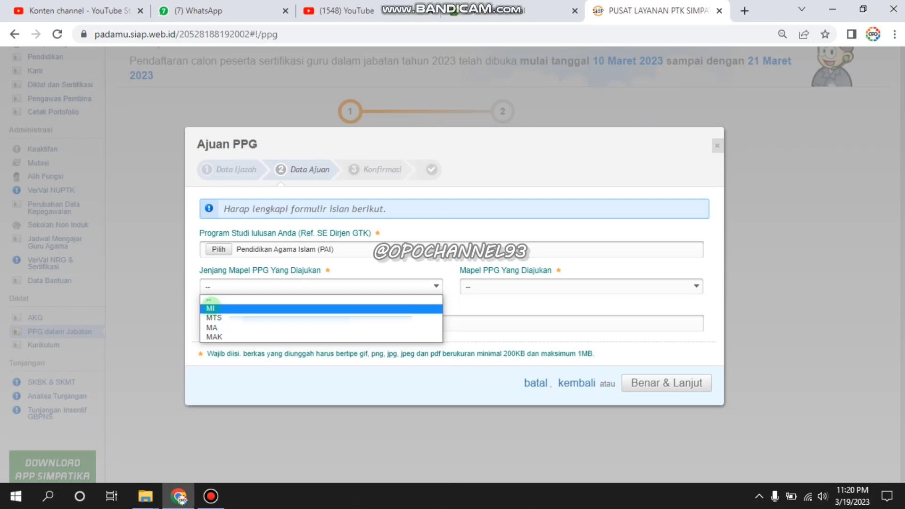
pyautogui.click(211, 307)
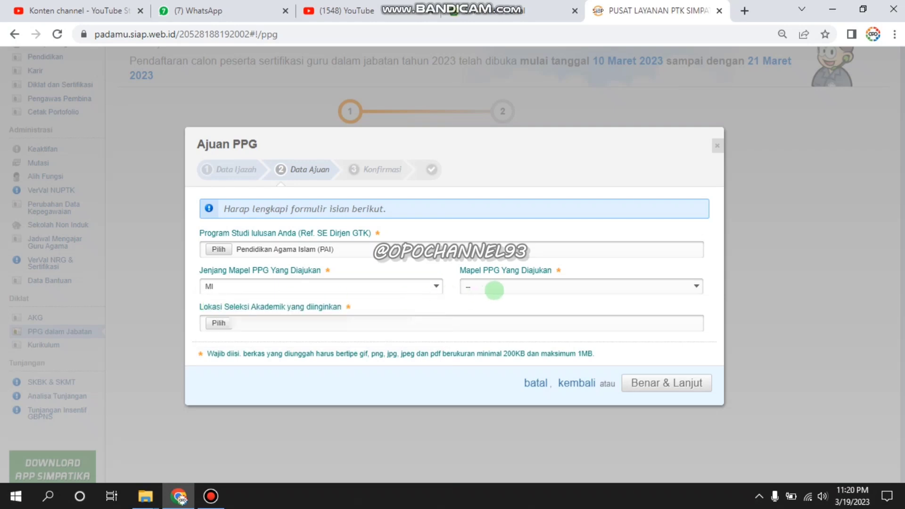
pyautogui.click(496, 288)
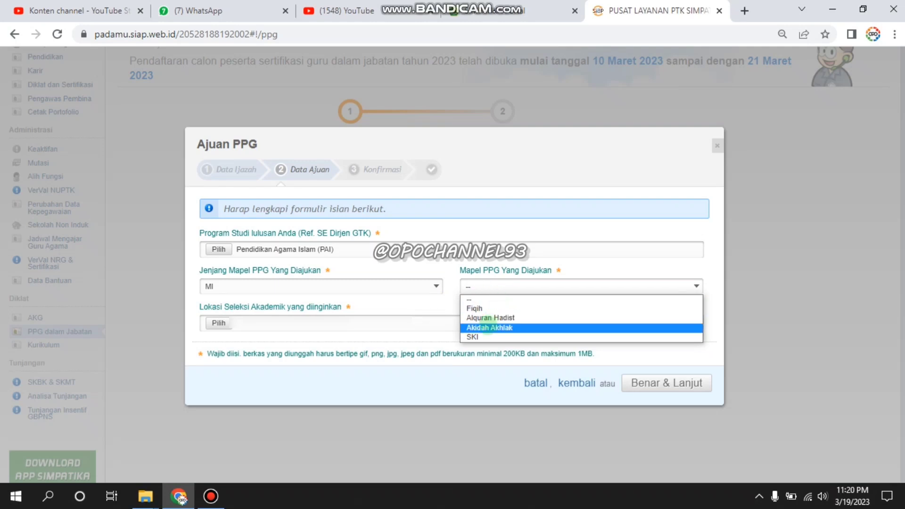
pyautogui.click(489, 327)
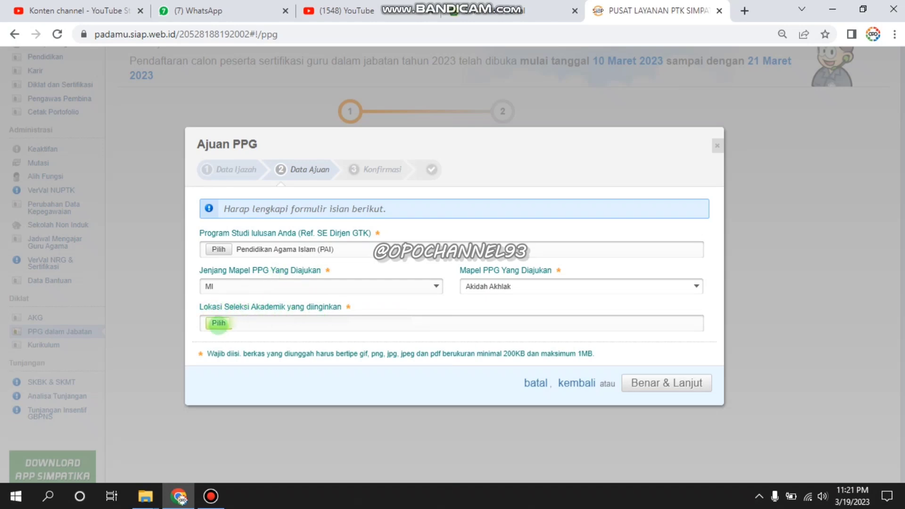
# Select the desired academic selection location and confirm the Data Ajuan stage to continue to Konfirmasi
pyautogui.click(218, 323)
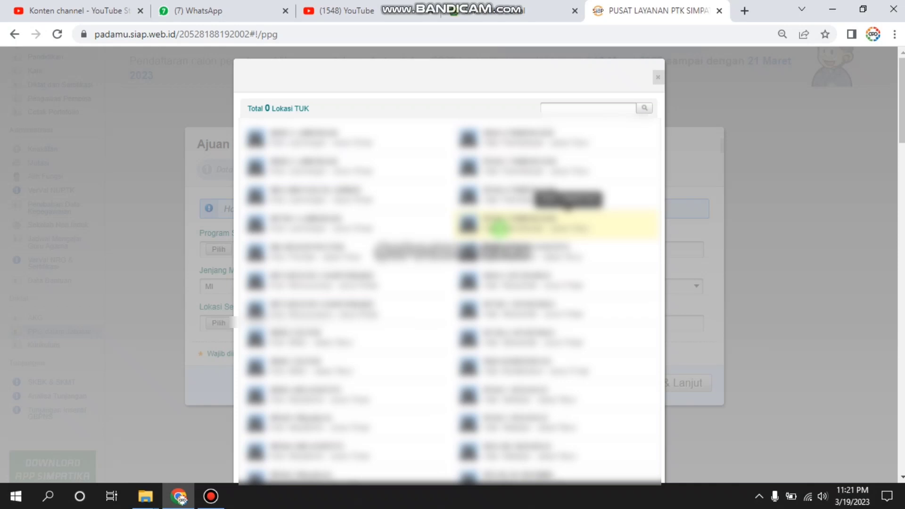
pyautogui.click(498, 227)
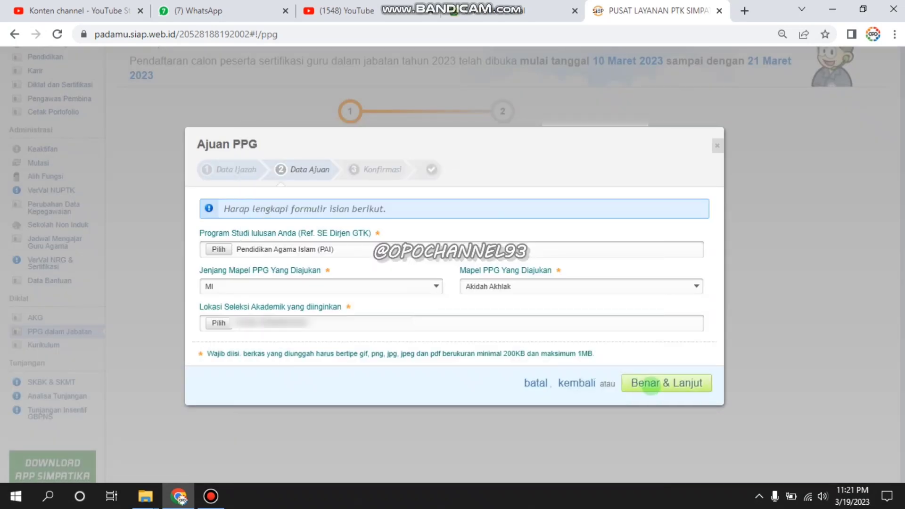
pyautogui.click(650, 384)
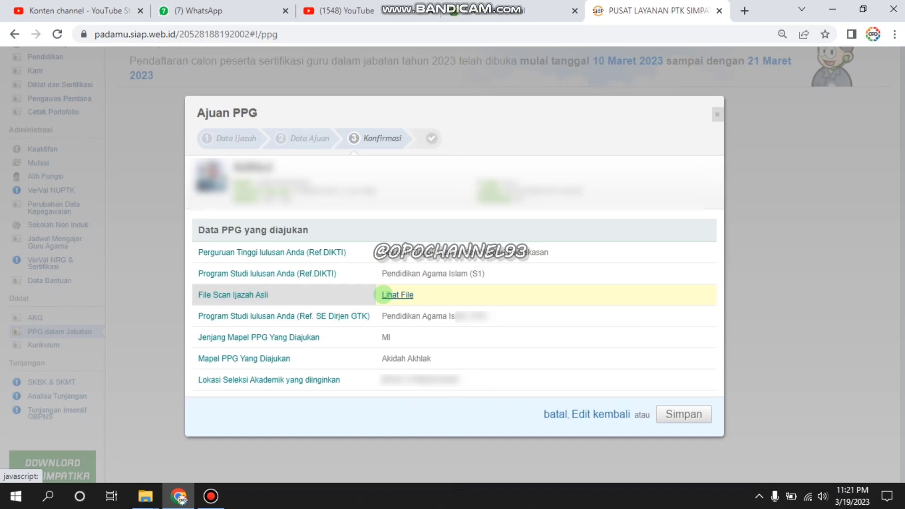
# View the uploaded diploma scan file from the confirmation summary, and close it again
pyautogui.click(383, 294)
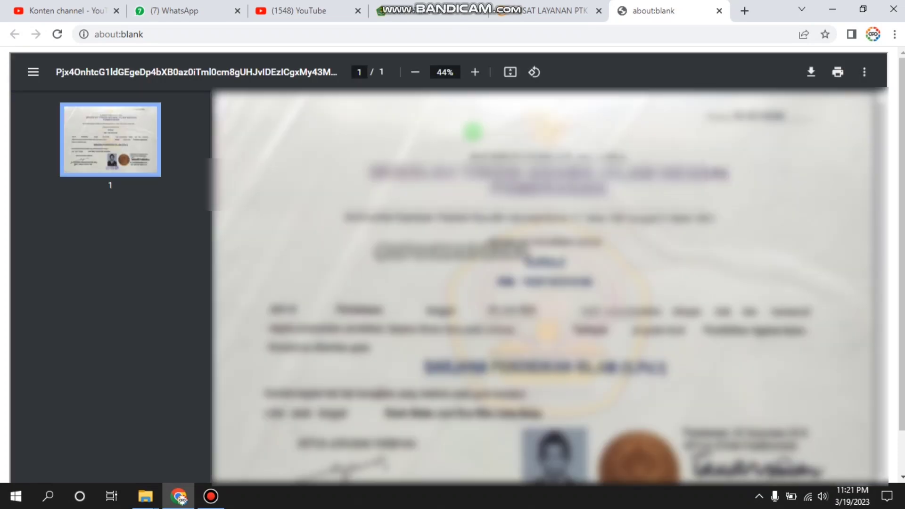
pyautogui.click(719, 11)
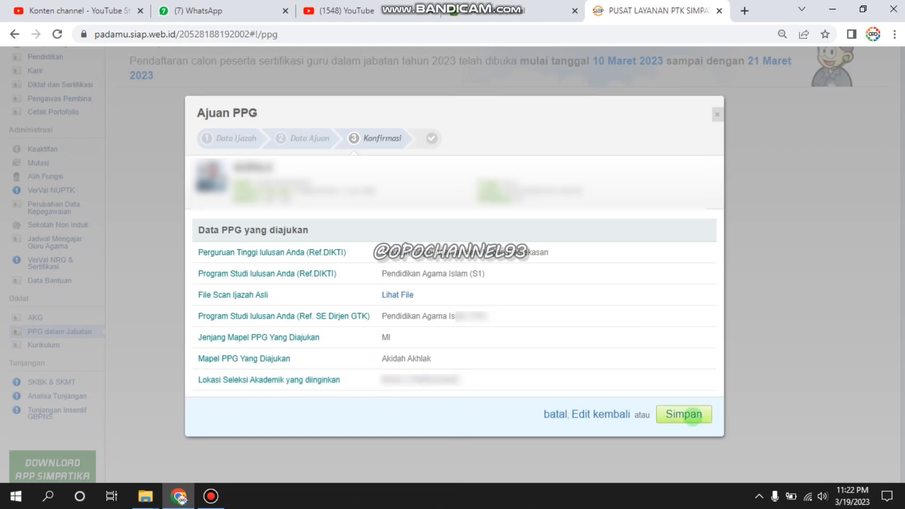
# Save the PPG application and request printing of its application letter (Surat Ajuan)
pyautogui.click(688, 415)
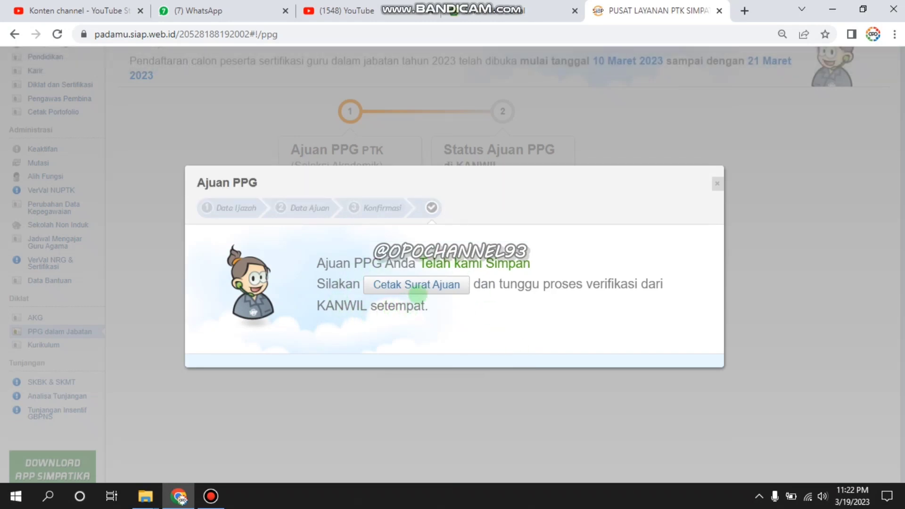
pyautogui.click(417, 285)
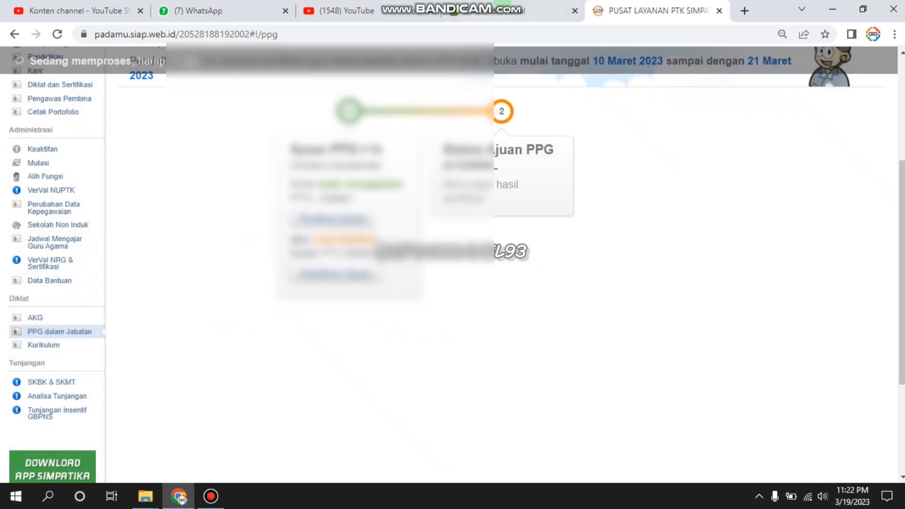